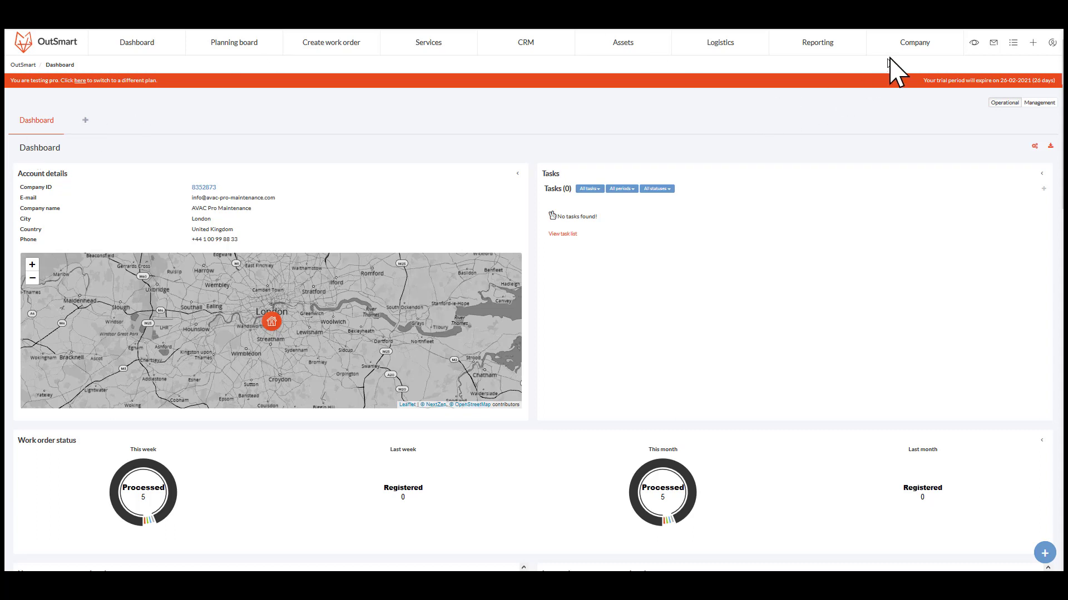
# Open the Import data page from the company settings.
pyautogui.click(961, 42)
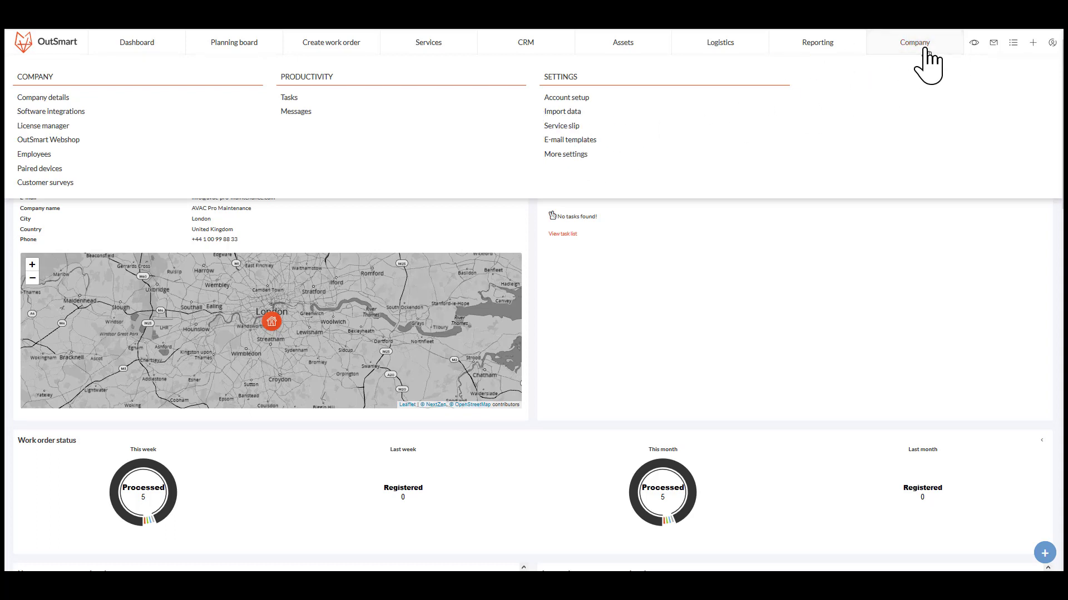
pyautogui.click(572, 113)
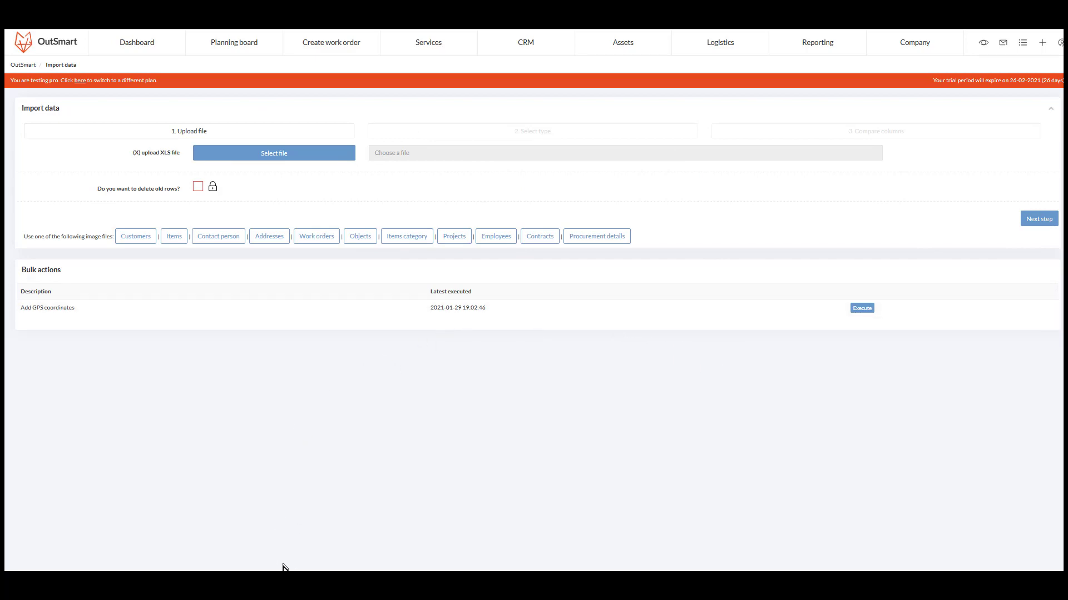
# Switch to the Items Catalog.xlsx spreadsheet in Excel.
pyautogui.moveTo(281, 570)
pyautogui.click(231, 539)
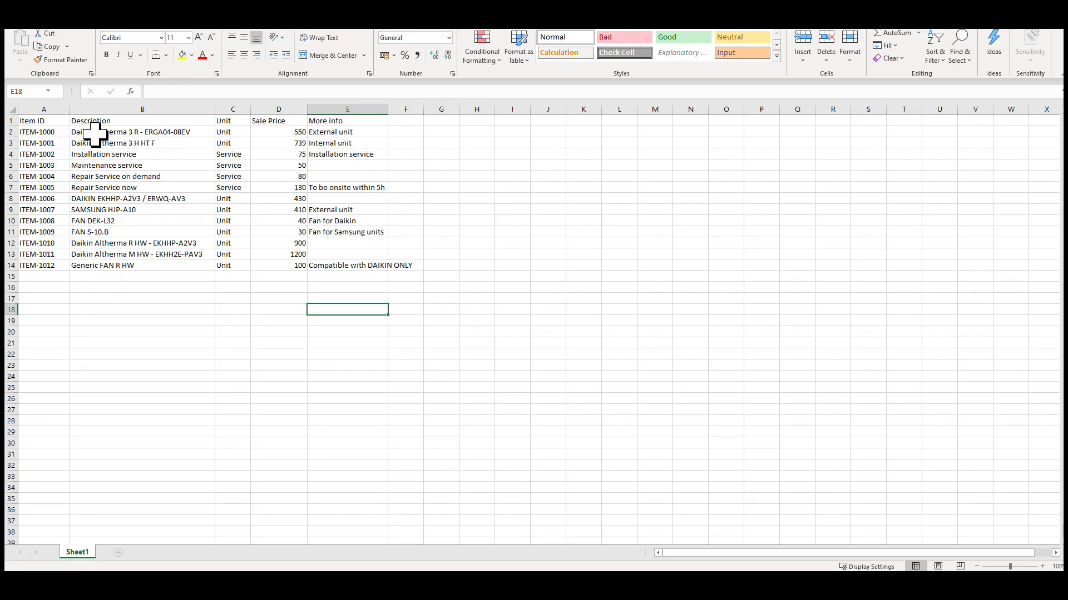
# Make the header row Item ID to More info bold.
pyautogui.moveTo(48, 122); pyautogui.dragTo(343, 115)
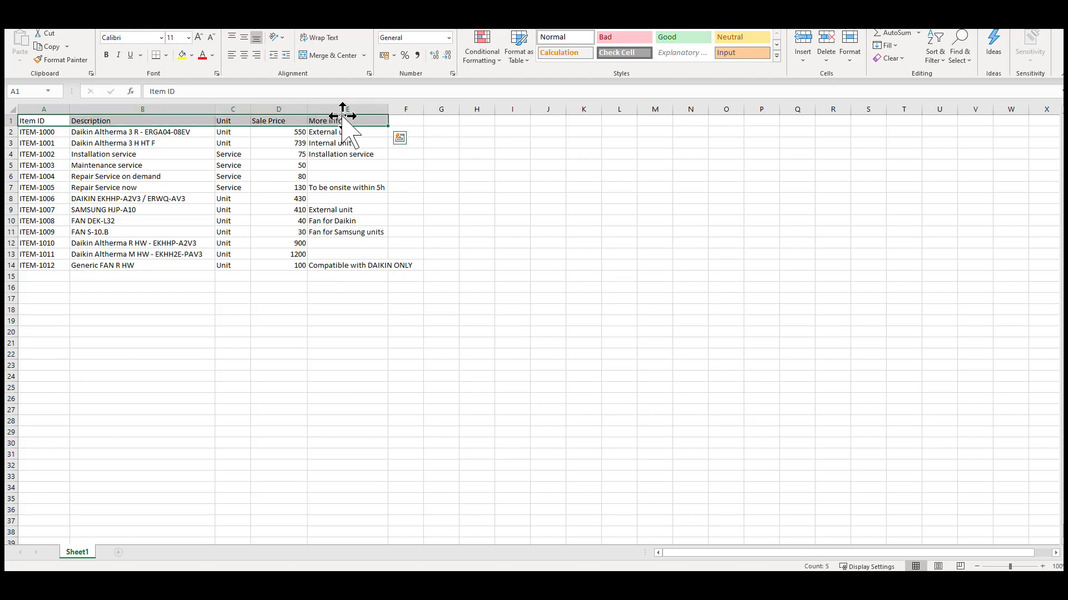
pyautogui.hotkey('ctrl', 'b')
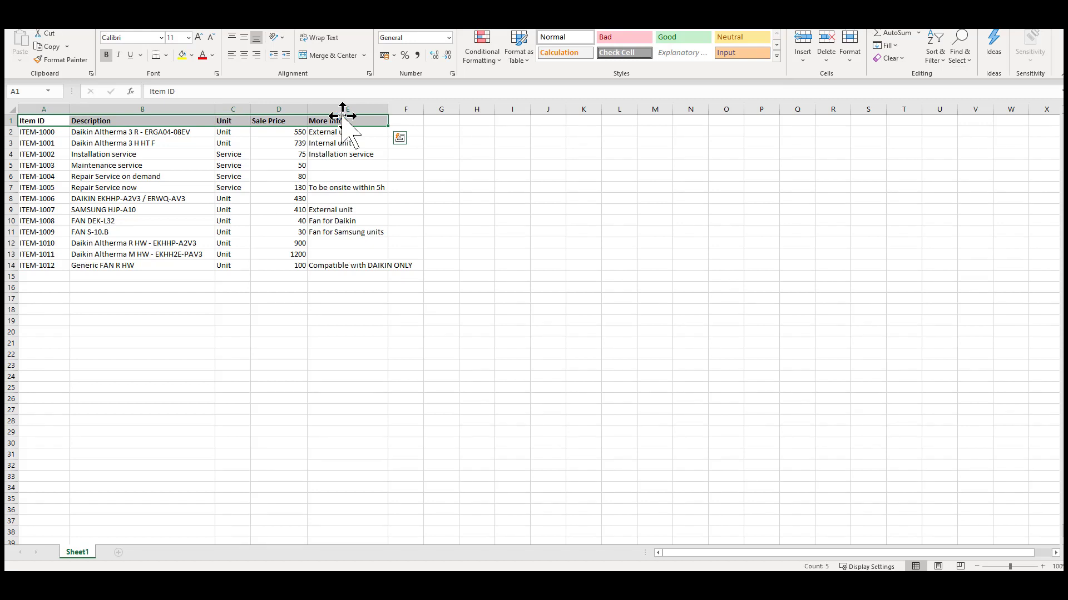
# Fill the header row with yellow.
pyautogui.click(39, 120)
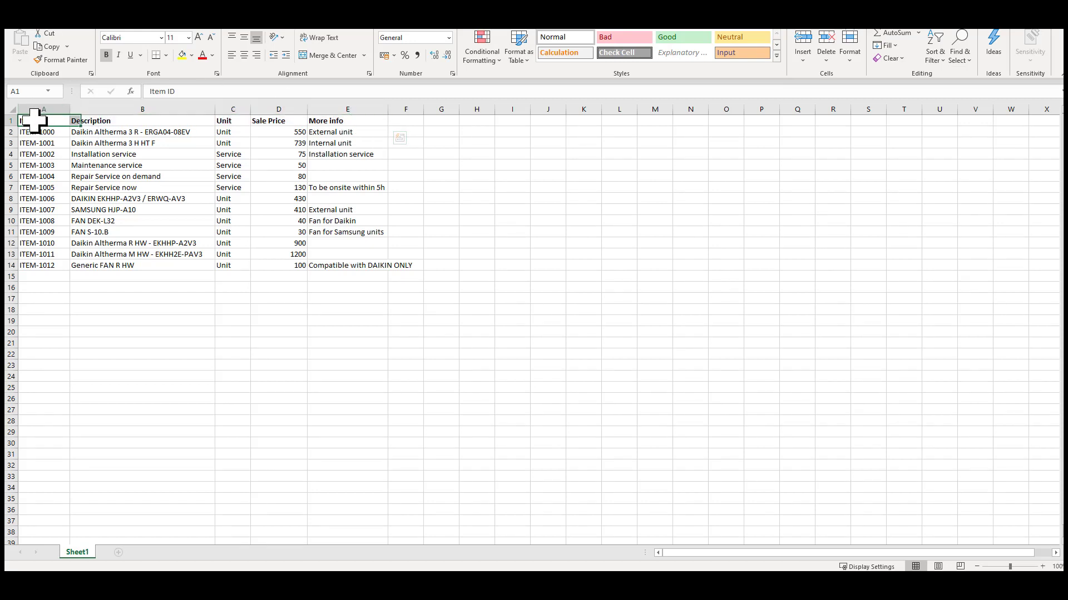
pyautogui.moveTo(345, 120); pyautogui.dragTo(38, 120)
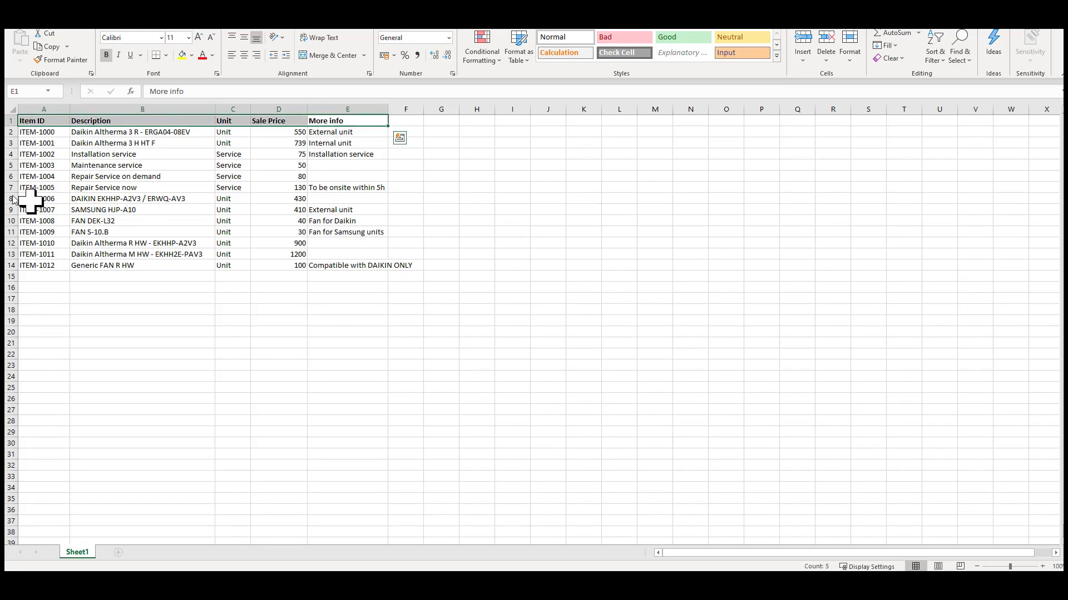
pyautogui.click(42, 120)
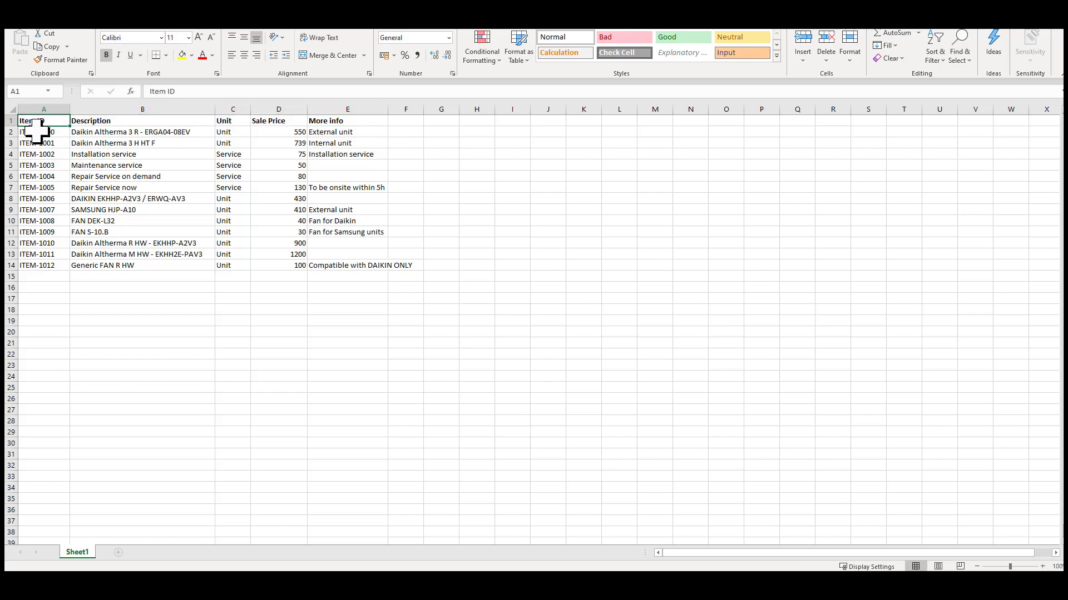
pyautogui.moveTo(41, 133); pyautogui.dragTo(55, 266)
pyautogui.moveTo(102, 121); pyautogui.dragTo(169, 118)
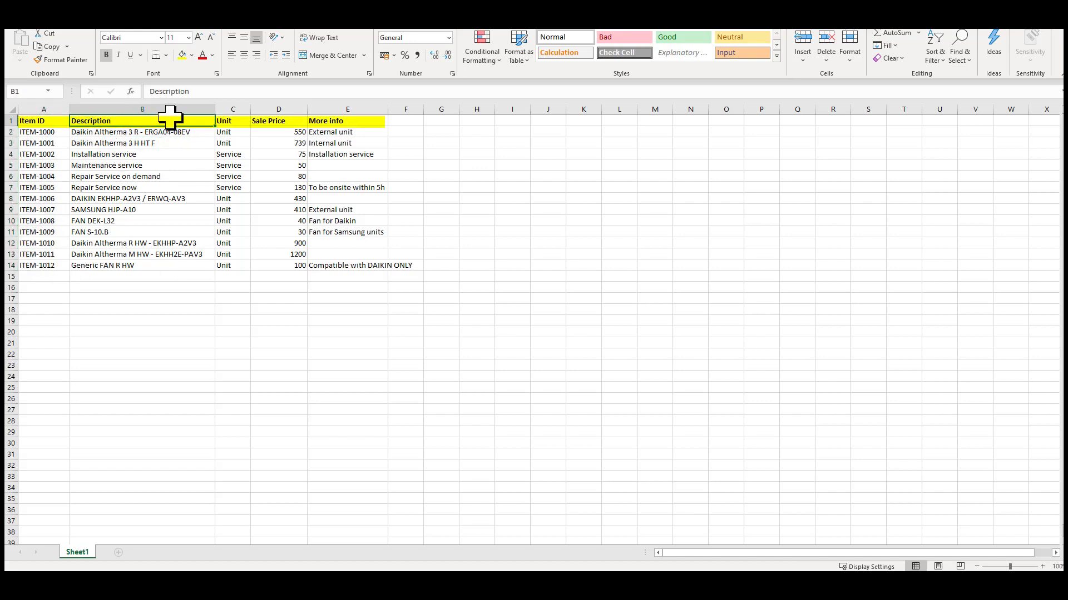
# Remove the yellow fill from the header row.
pyautogui.click(50, 134)
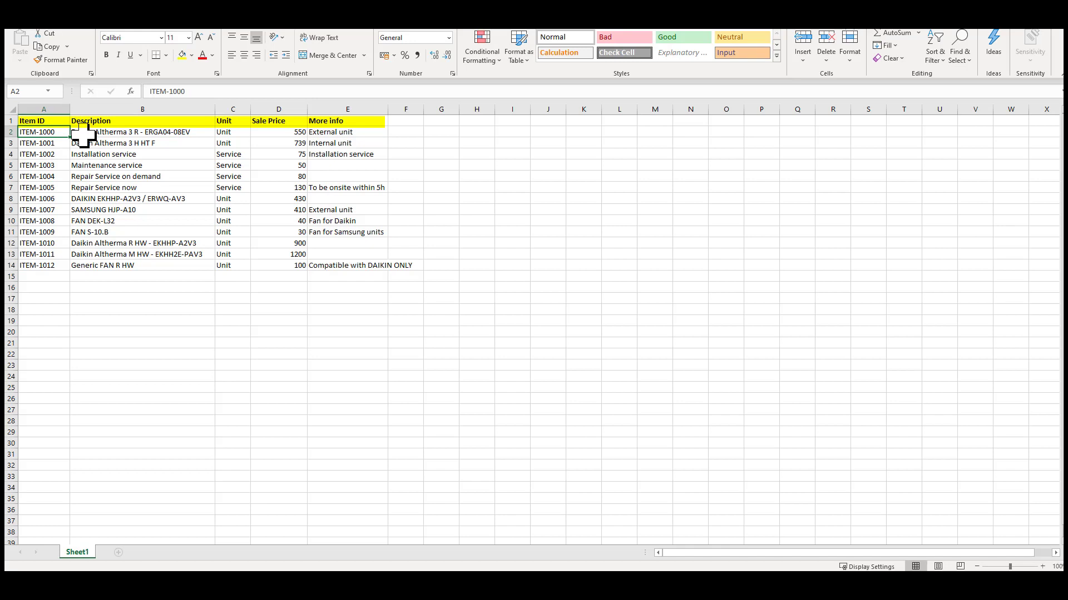
pyautogui.click(231, 122)
pyautogui.click(263, 122)
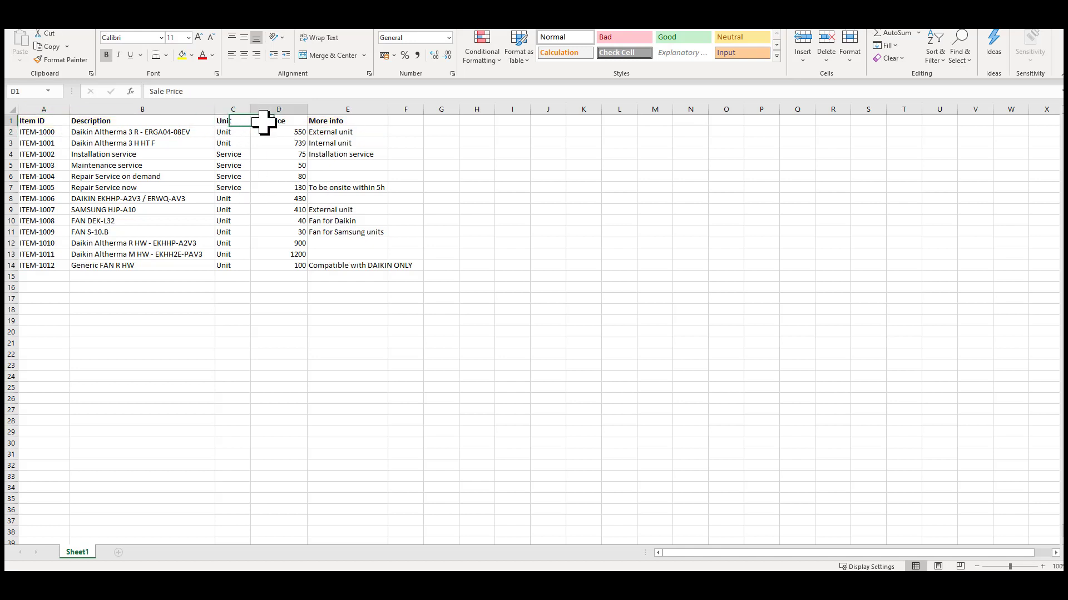
pyautogui.moveTo(356, 122); pyautogui.dragTo(364, 266)
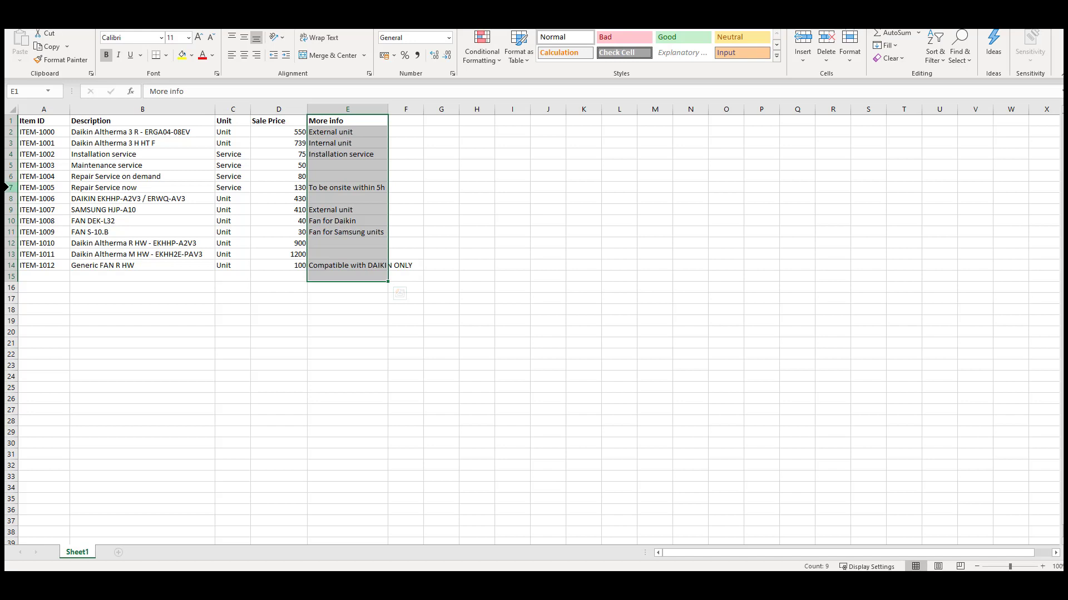
# Insert a blank row above row 7 (ITEM-1005).
pyautogui.click(11, 187)
pyautogui.rightClick(12, 191)
pyautogui.click(42, 278)
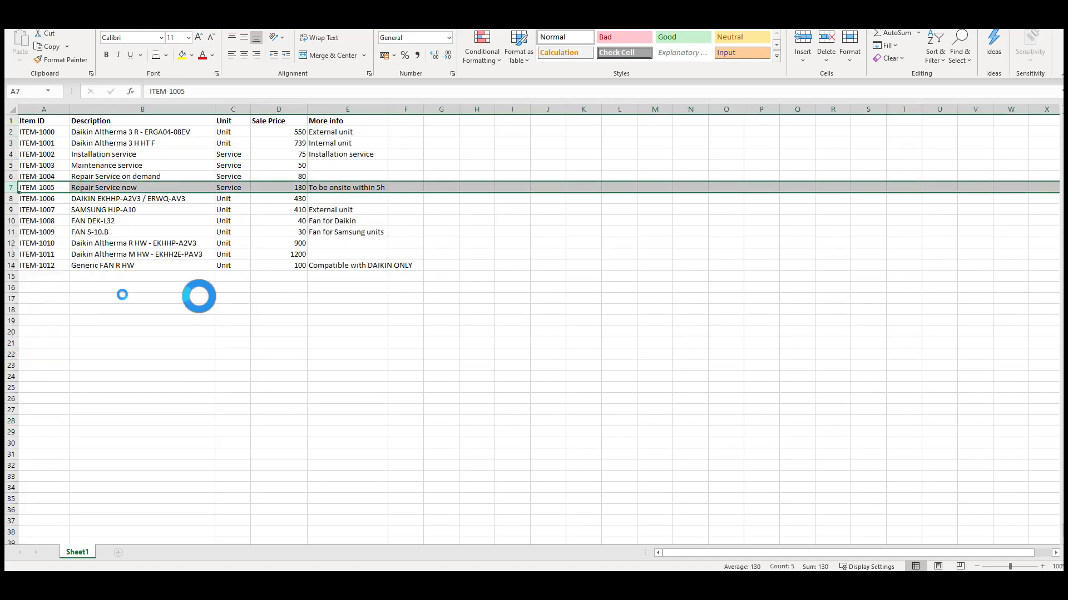
pyautogui.click(40, 189)
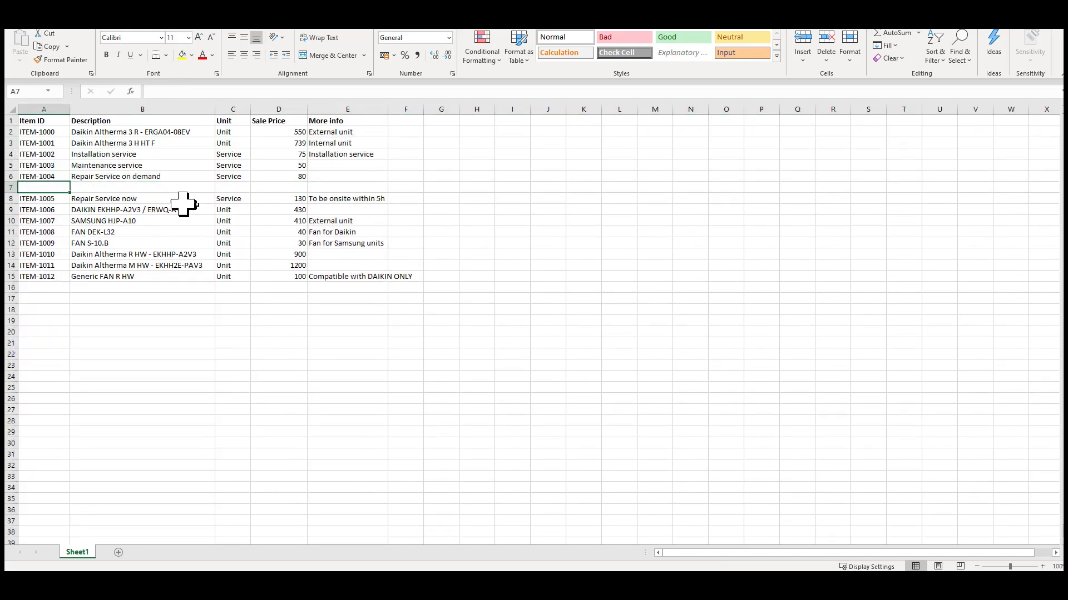
# Delete the blank row 7 again.
pyautogui.click(11, 187)
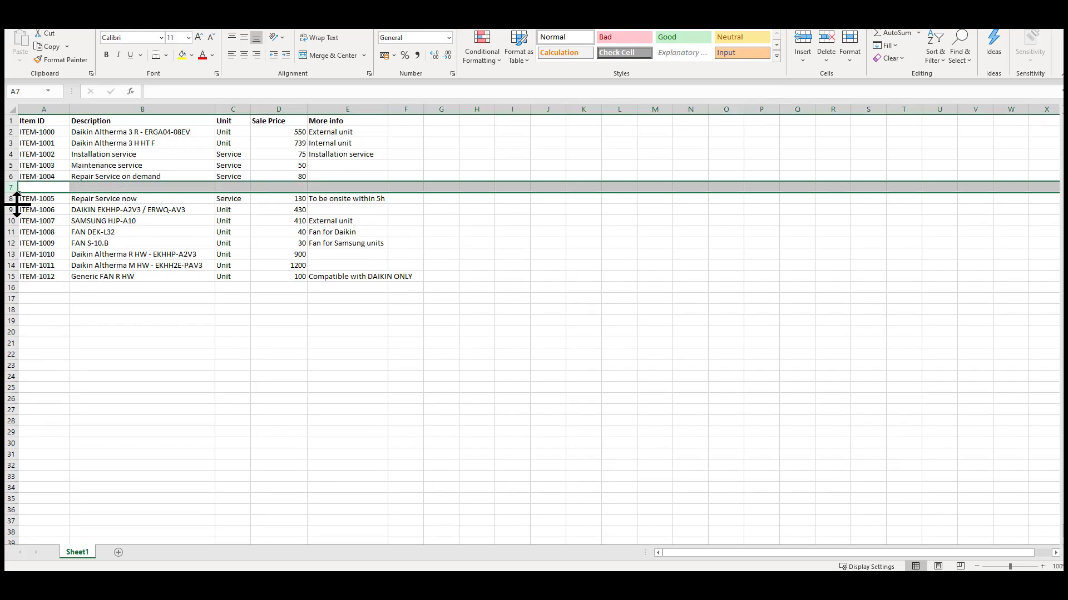
pyautogui.moveTo(10, 199); pyautogui.dragTo(11, 276)
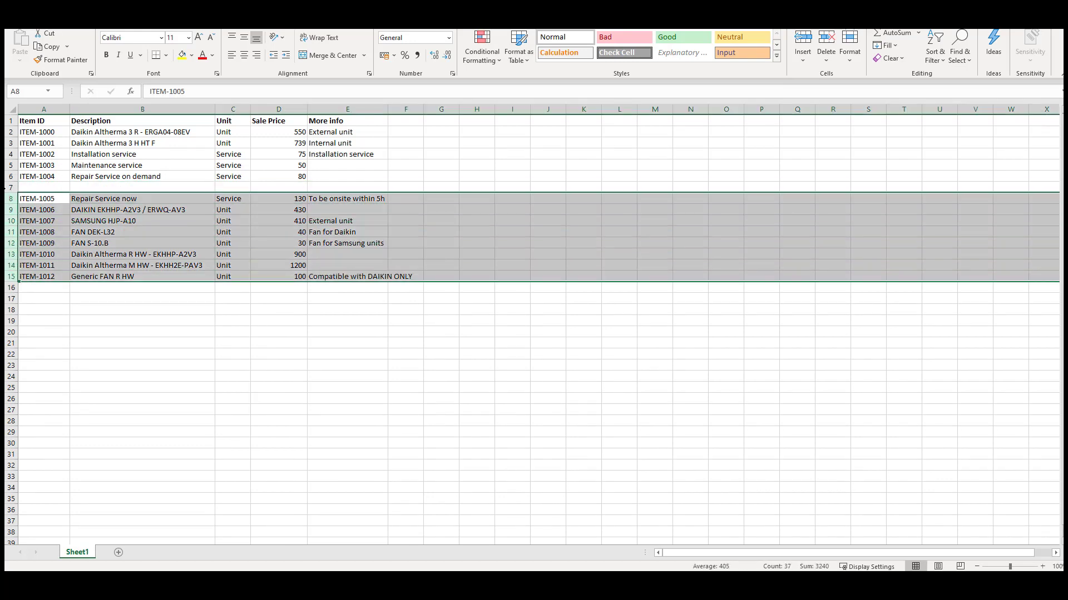
pyautogui.rightClick(11, 187)
pyautogui.click(53, 296)
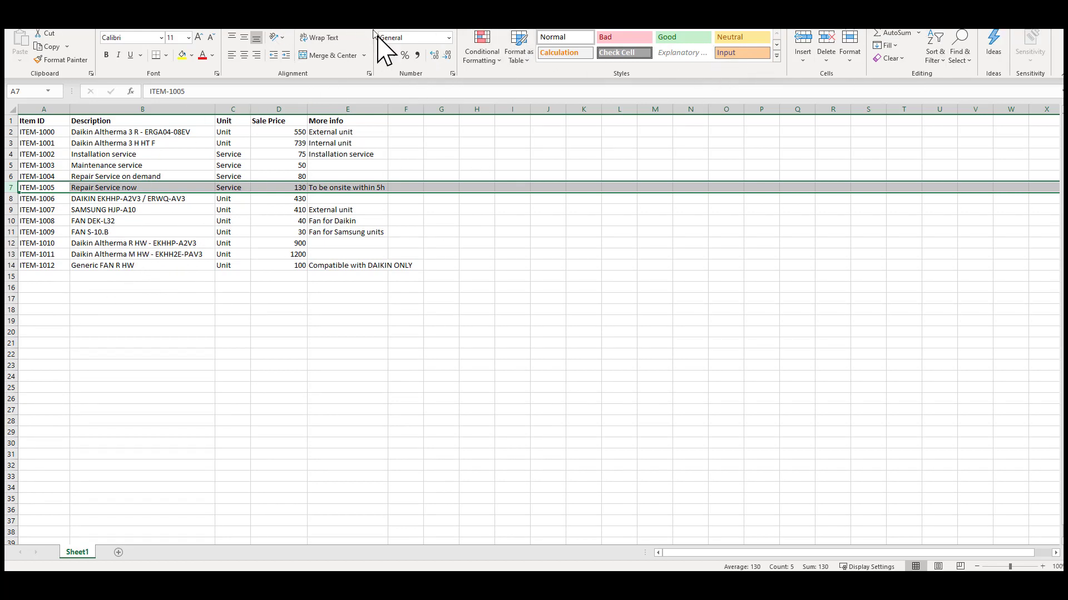
# Close the Items Catalog workbook without saving changes.
pyautogui.click(1055, 29)
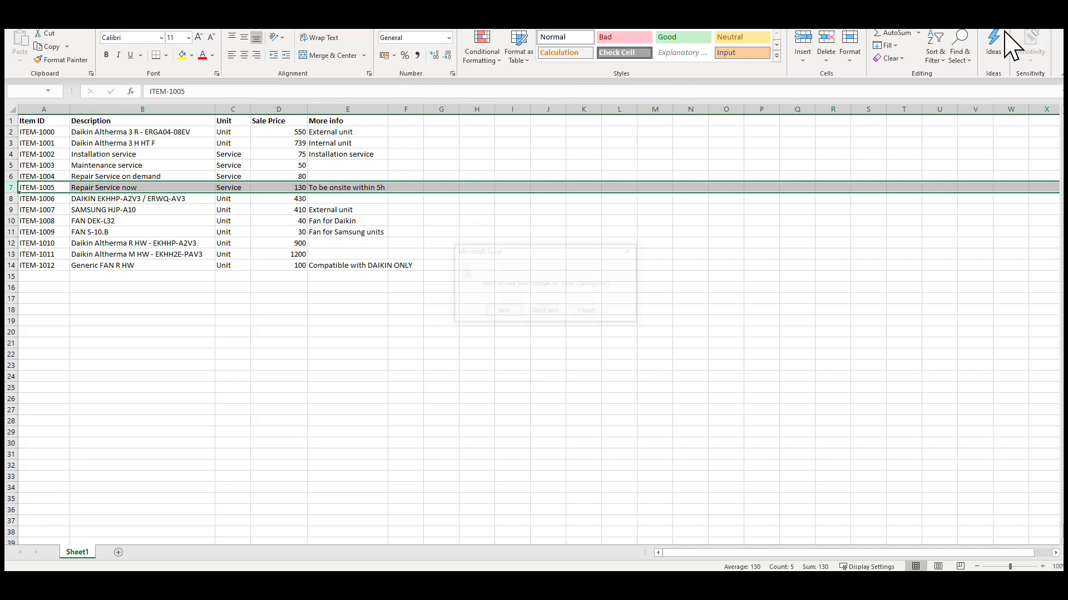
pyautogui.click(537, 309)
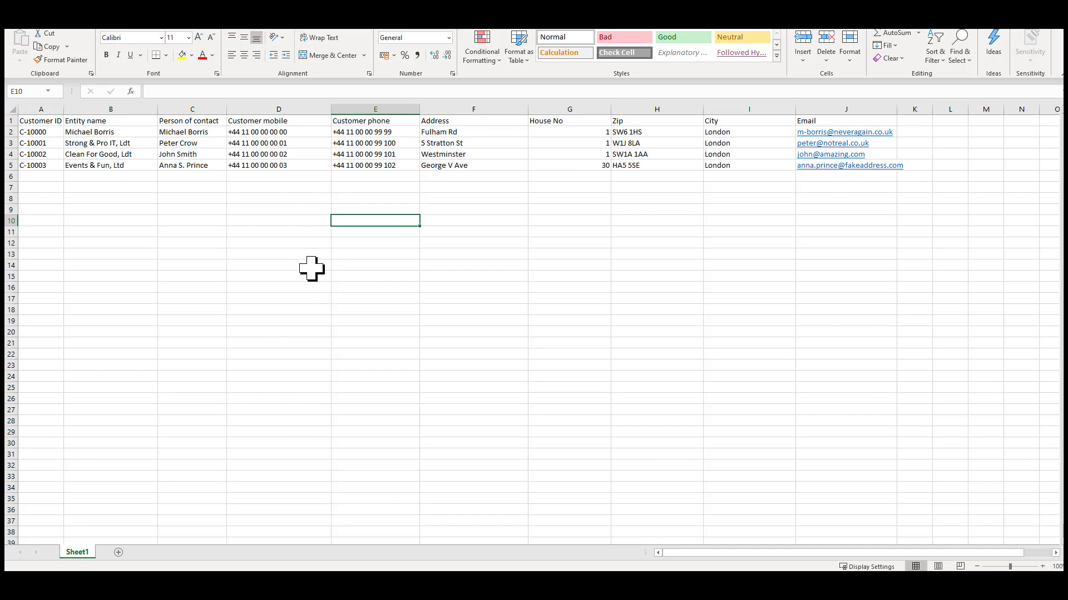
# Review the Customers Catalog columns, including Zip, City and Email, then close the workbook.
pyautogui.click(303, 265)
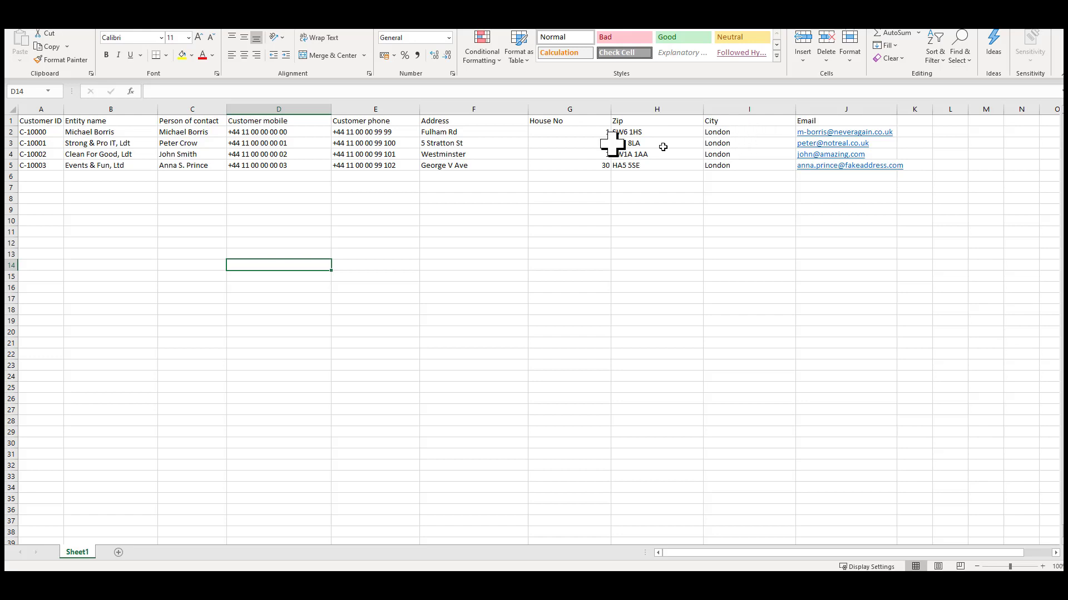
pyautogui.moveTo(651, 132); pyautogui.dragTo(645, 167)
pyautogui.moveTo(751, 131); pyautogui.dragTo(753, 162)
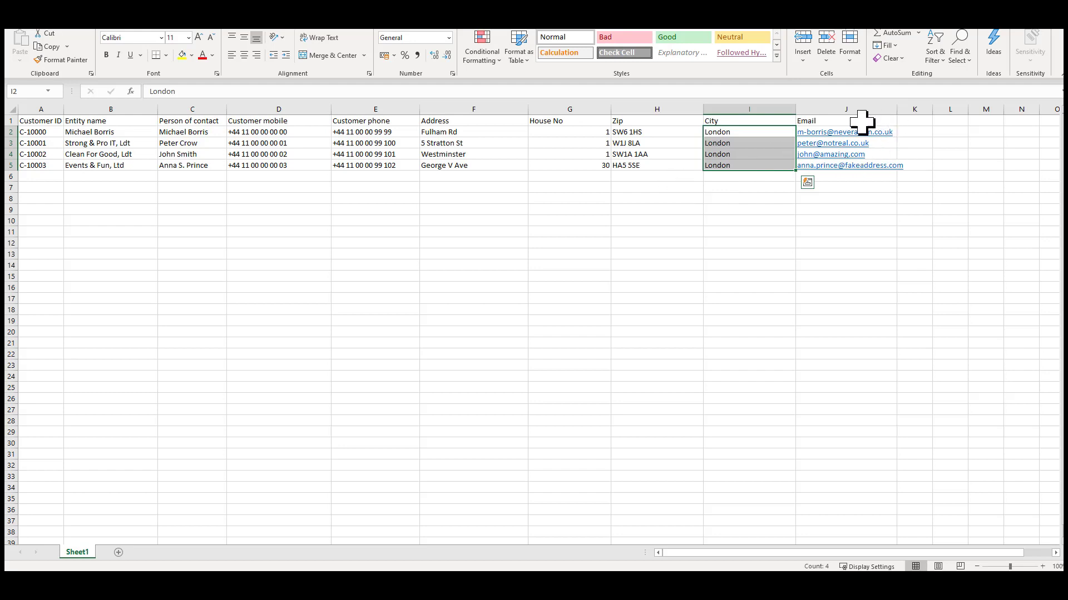
pyautogui.moveTo(862, 124); pyautogui.dragTo(39, 123)
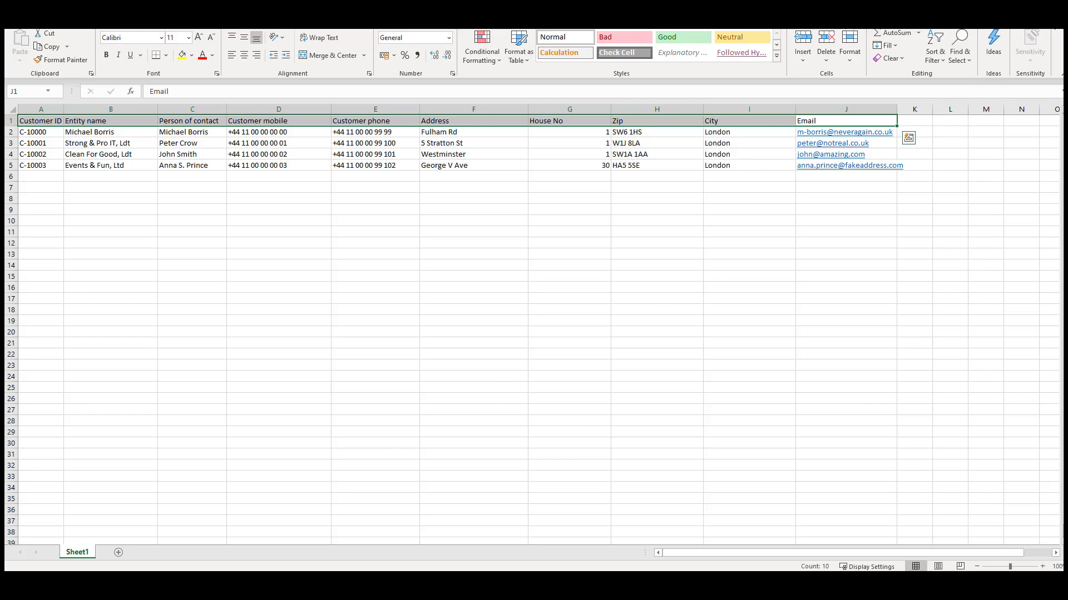
pyautogui.click(1052, 10)
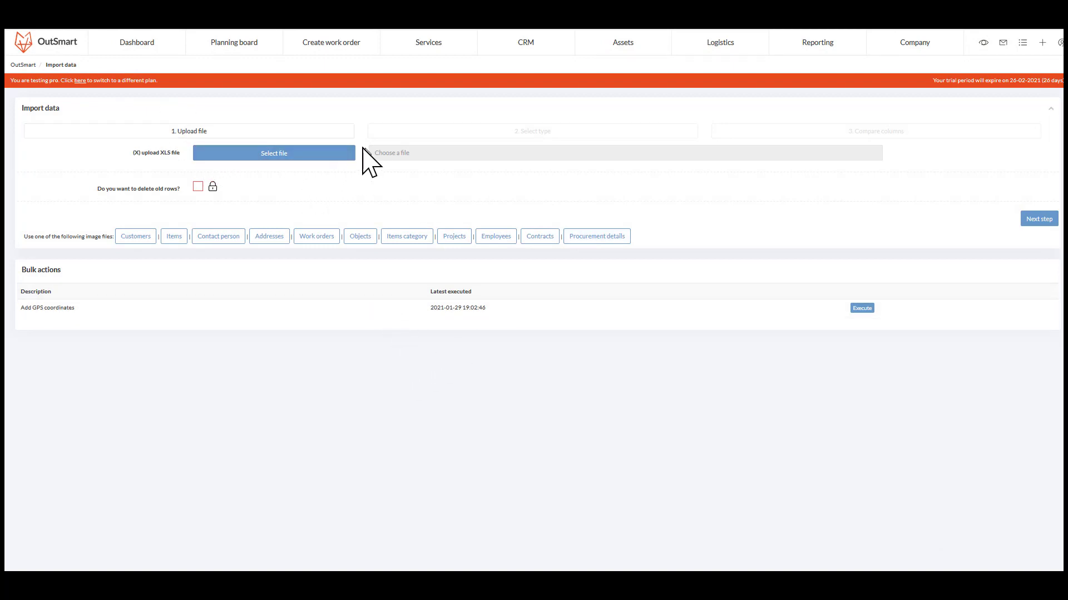
# Upload Customers Catalog.xlsx and continue with Customers as the import type.
pyautogui.click(333, 156)
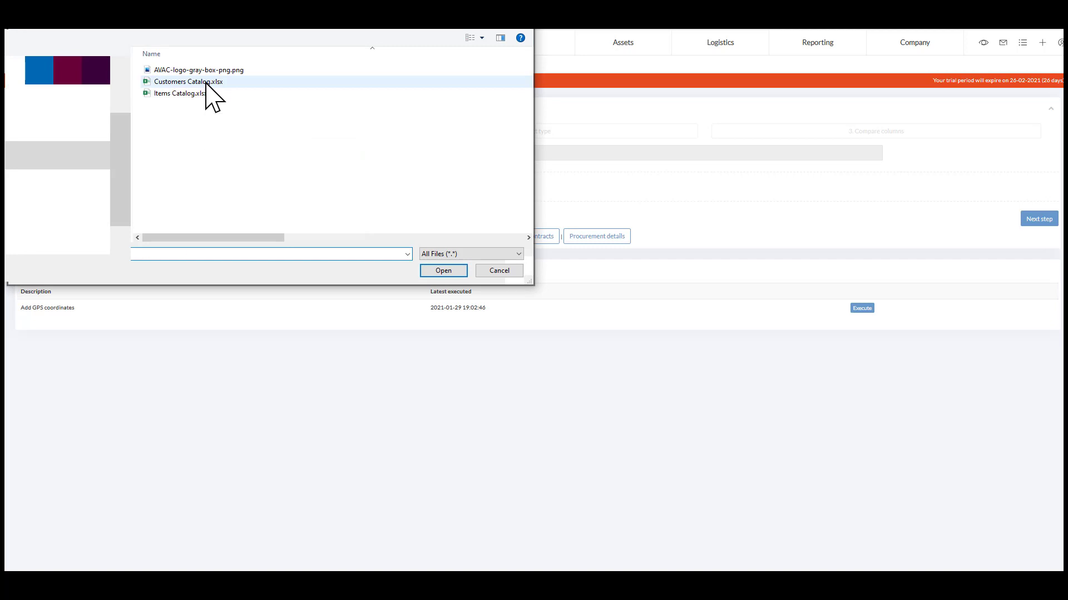
pyautogui.click(207, 83)
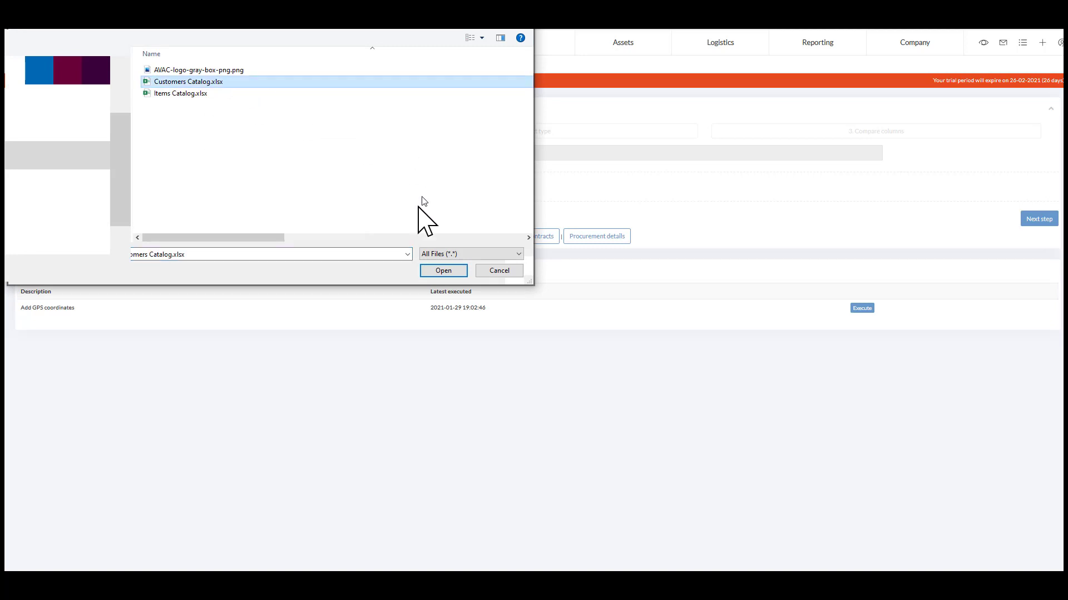
pyautogui.click(442, 274)
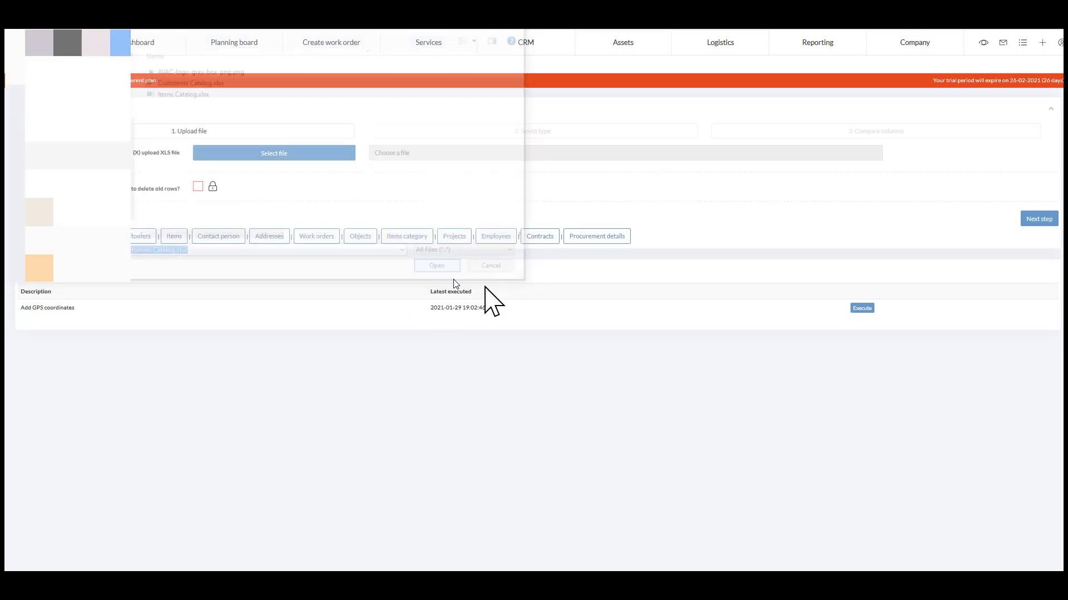
pyautogui.click(1045, 227)
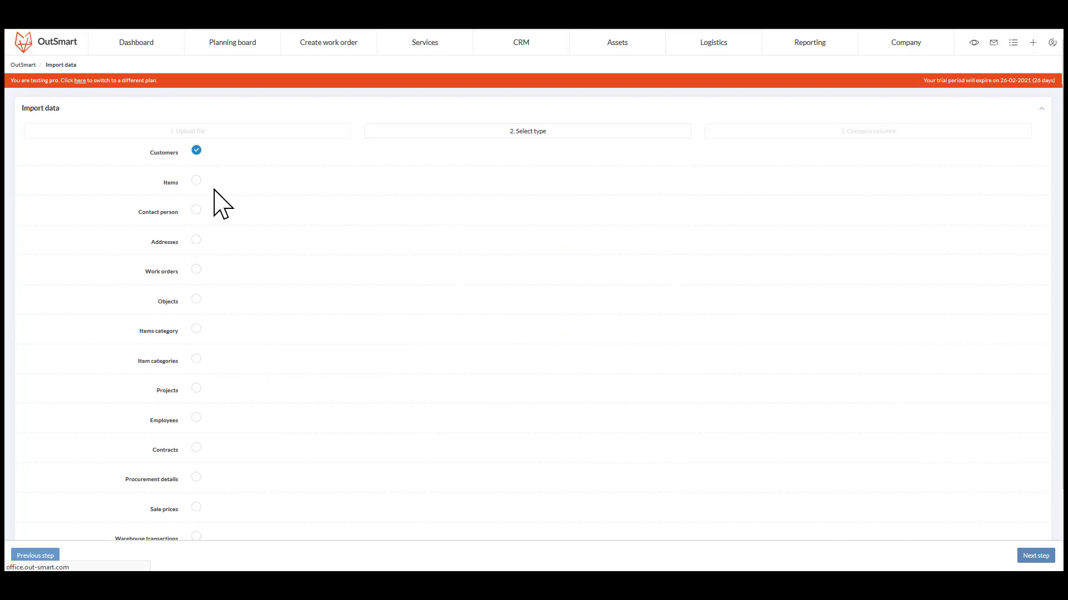
pyautogui.click(1026, 556)
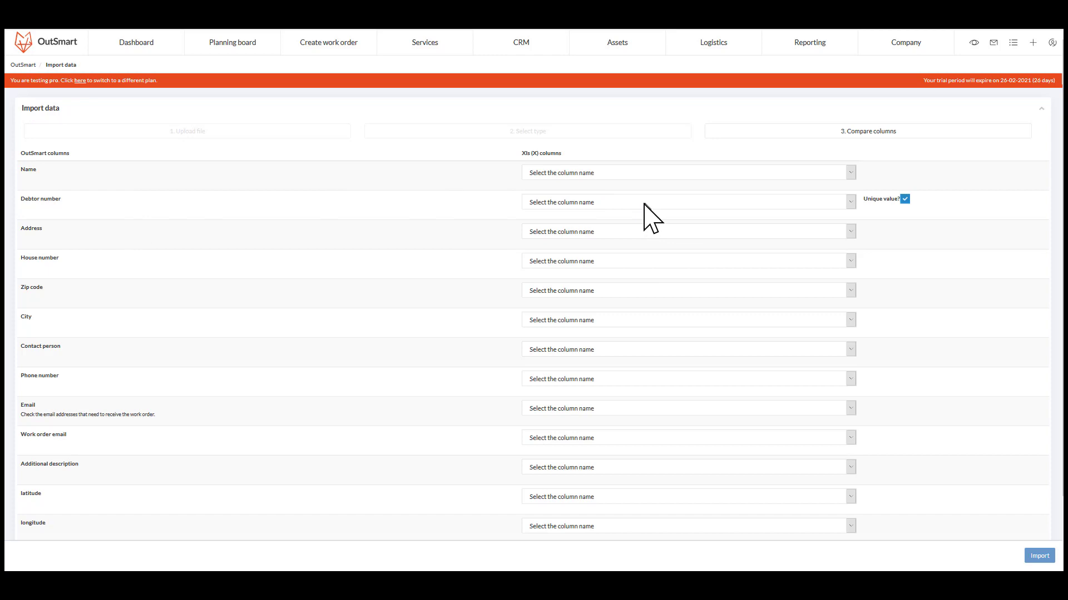
# Map the Name field to the Entity name column.
pyautogui.click(633, 172)
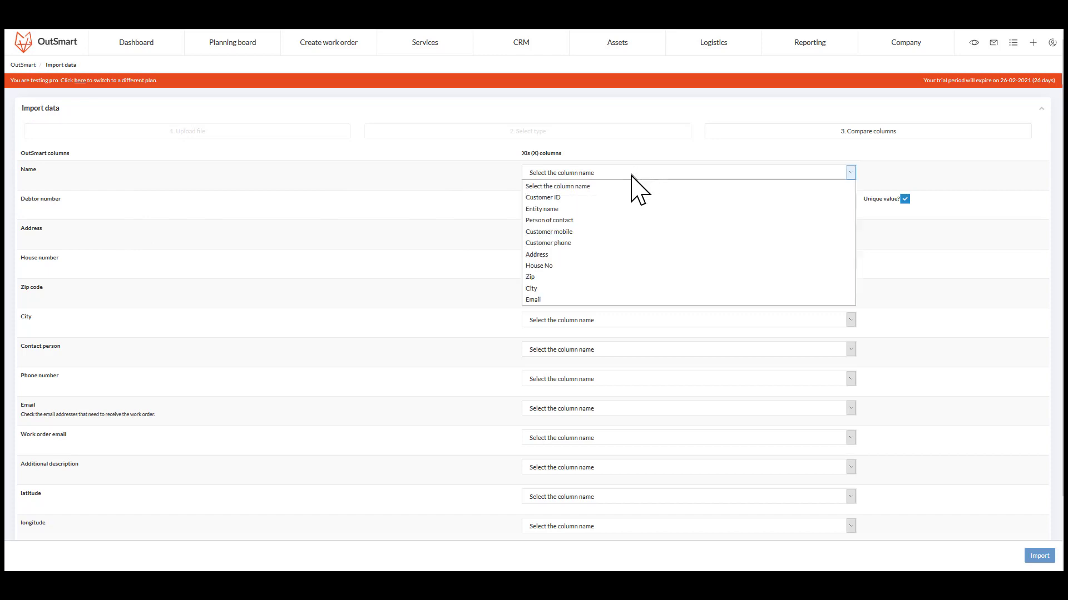
pyautogui.click(456, 281)
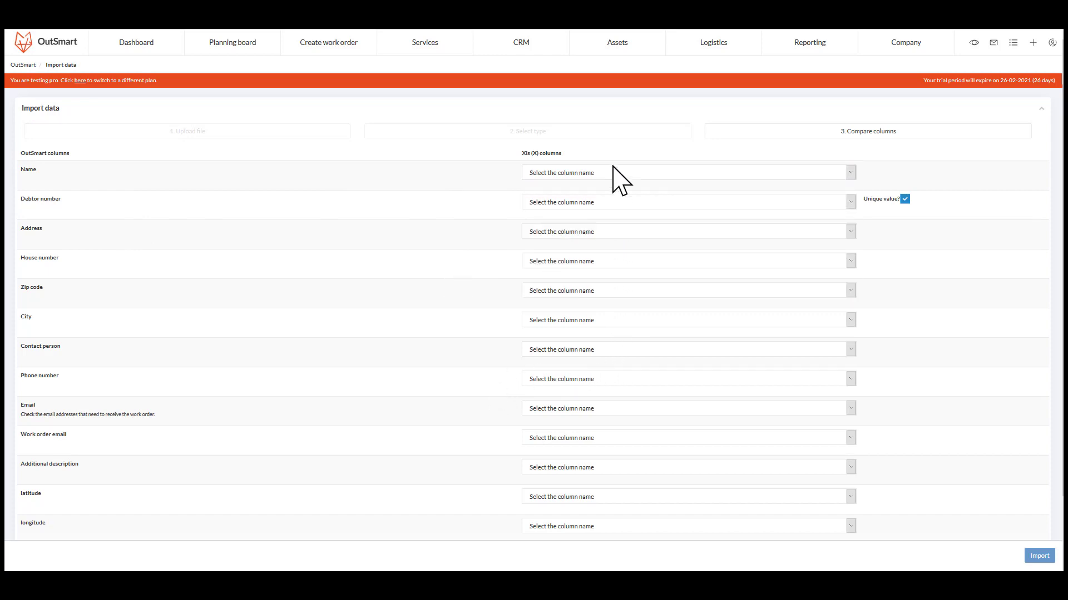
pyautogui.click(579, 175)
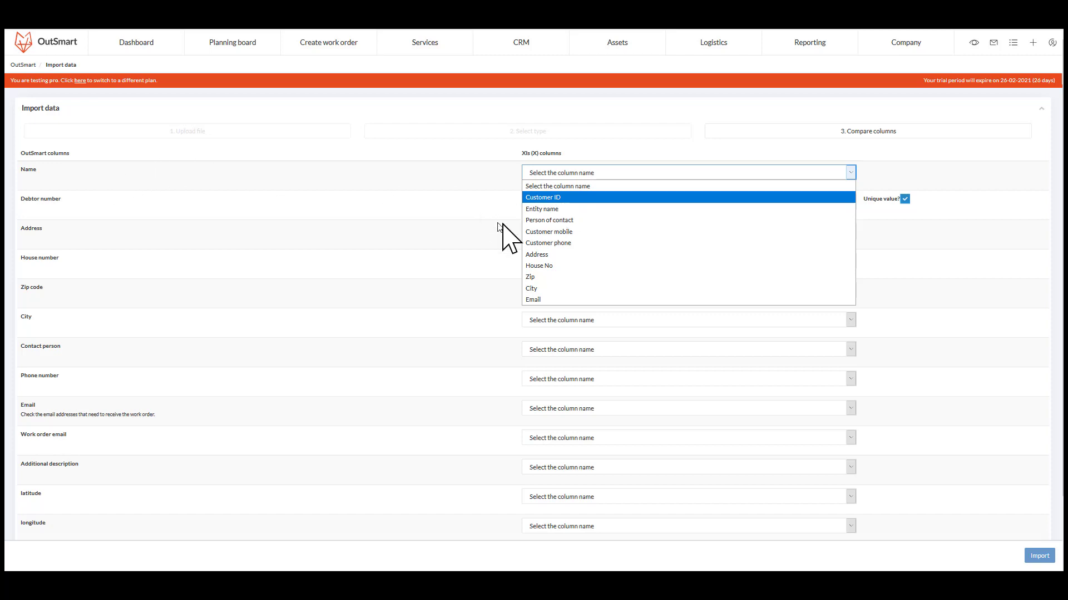
pyautogui.click(559, 209)
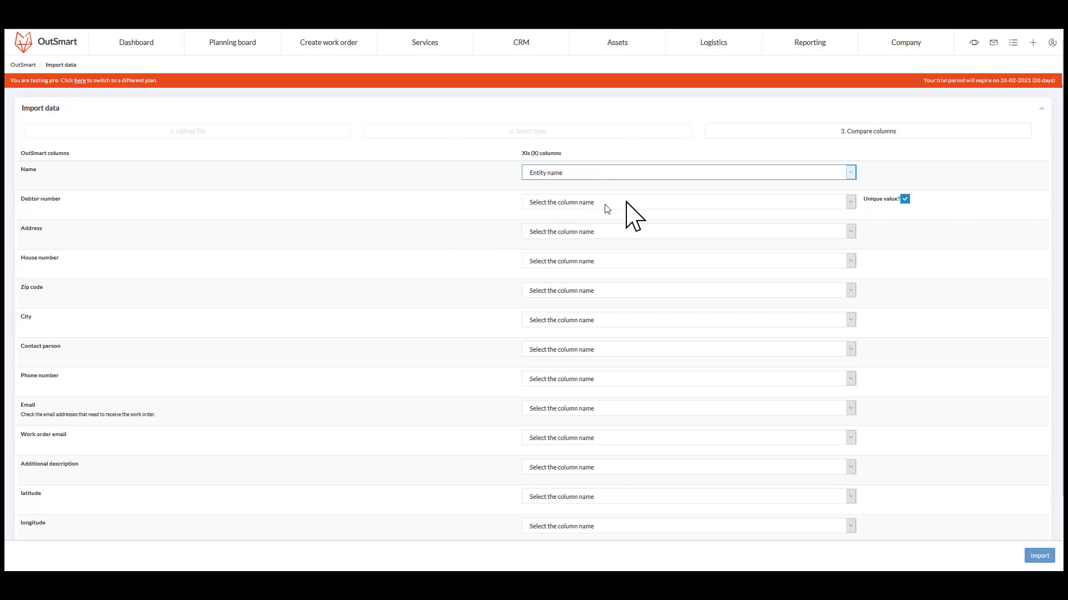
# Map Debtor number to the Customer ID column and Address to the Address column.
pyautogui.click(584, 202)
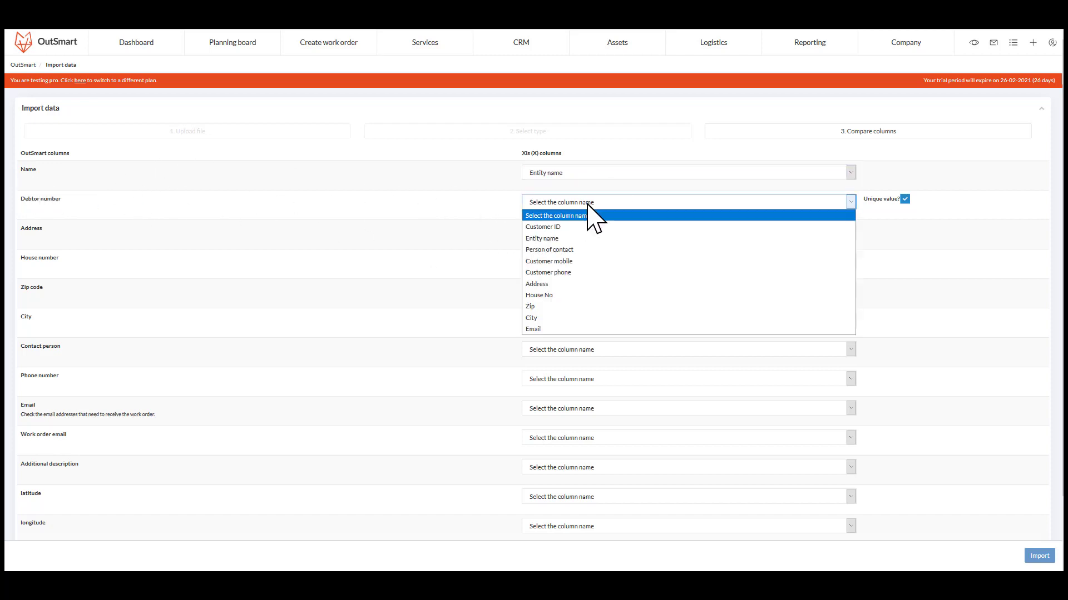
pyautogui.click(556, 229)
pyautogui.click(573, 232)
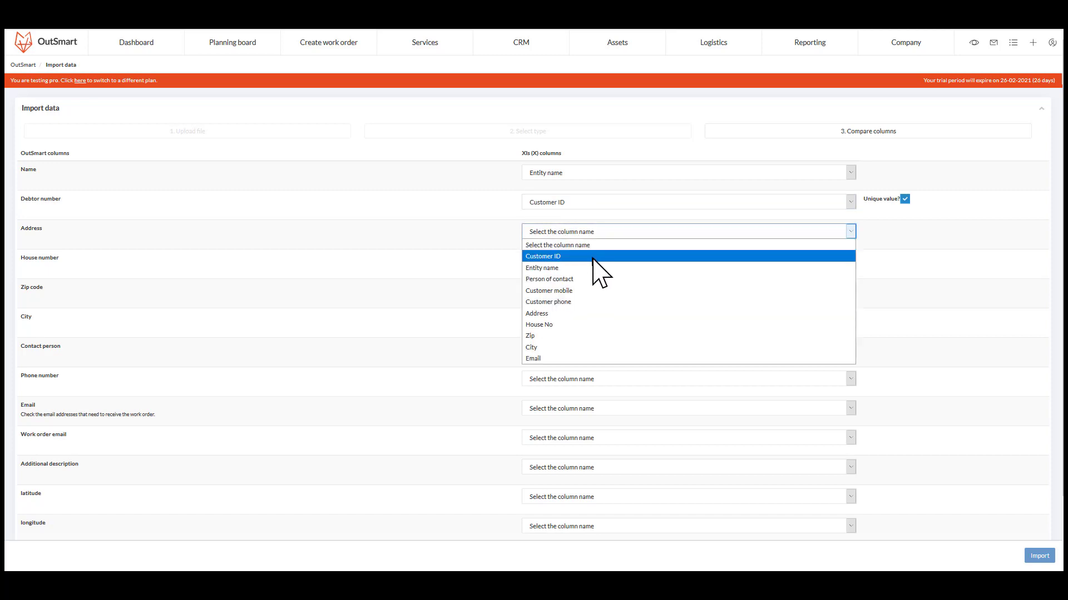
pyautogui.click(576, 320)
# Map House number to the House No column and Zip code to the Zip column.
pyautogui.click(556, 260)
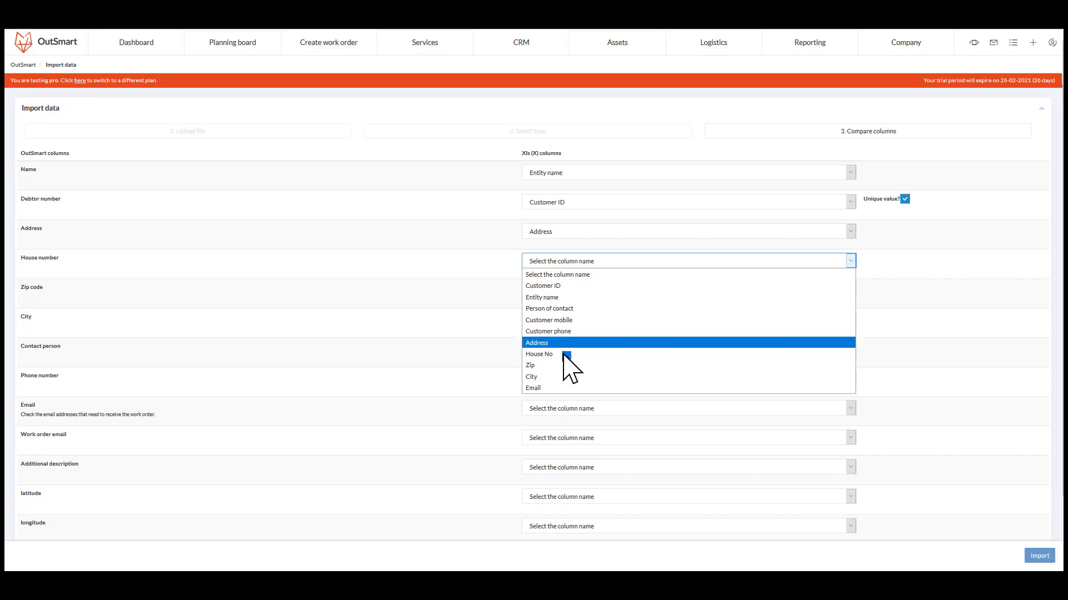
pyautogui.click(556, 354)
pyautogui.click(554, 294)
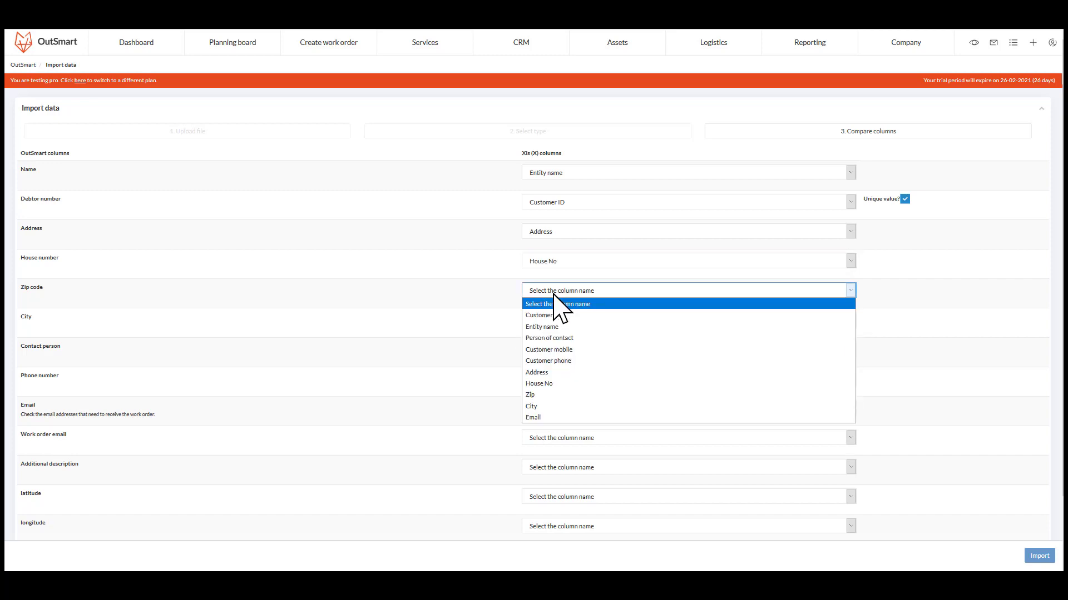
pyautogui.click(556, 385)
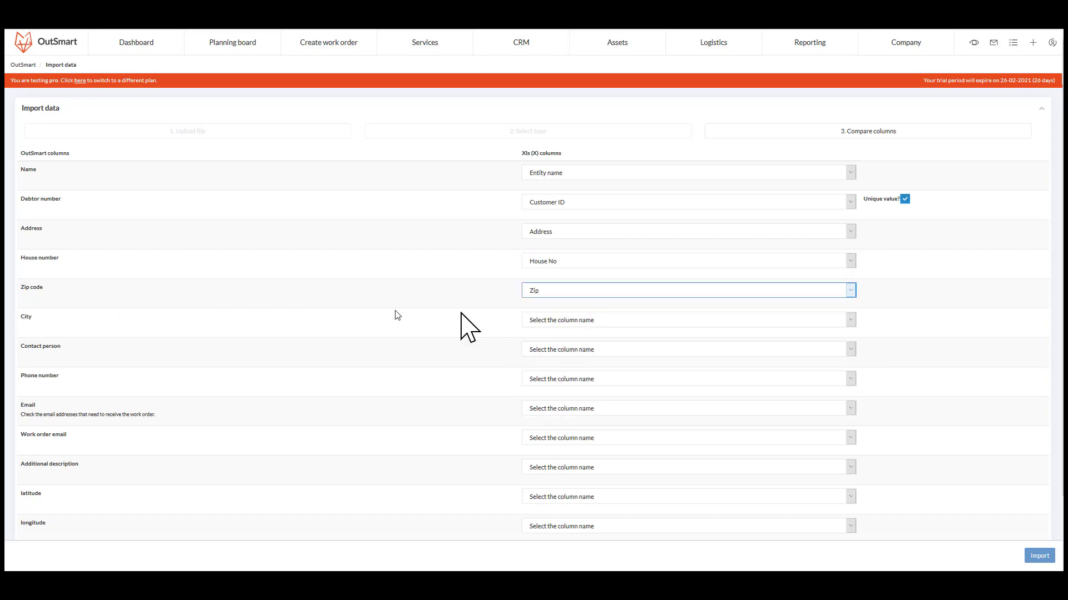
# Map City to the City column and Contact person to the Person of contact column.
pyautogui.click(553, 321)
pyautogui.click(550, 436)
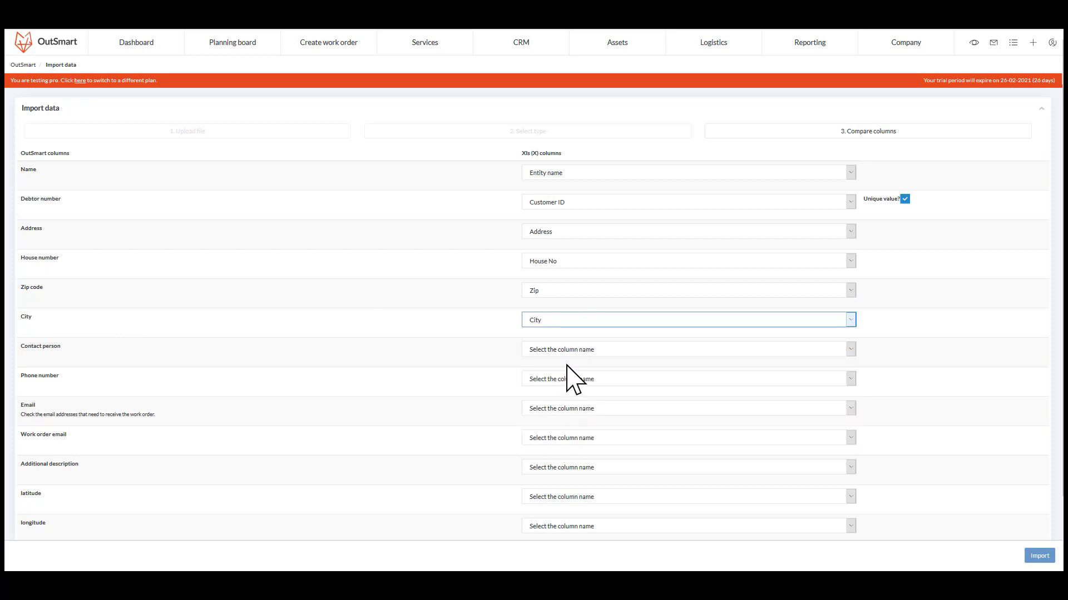
pyautogui.click(573, 350)
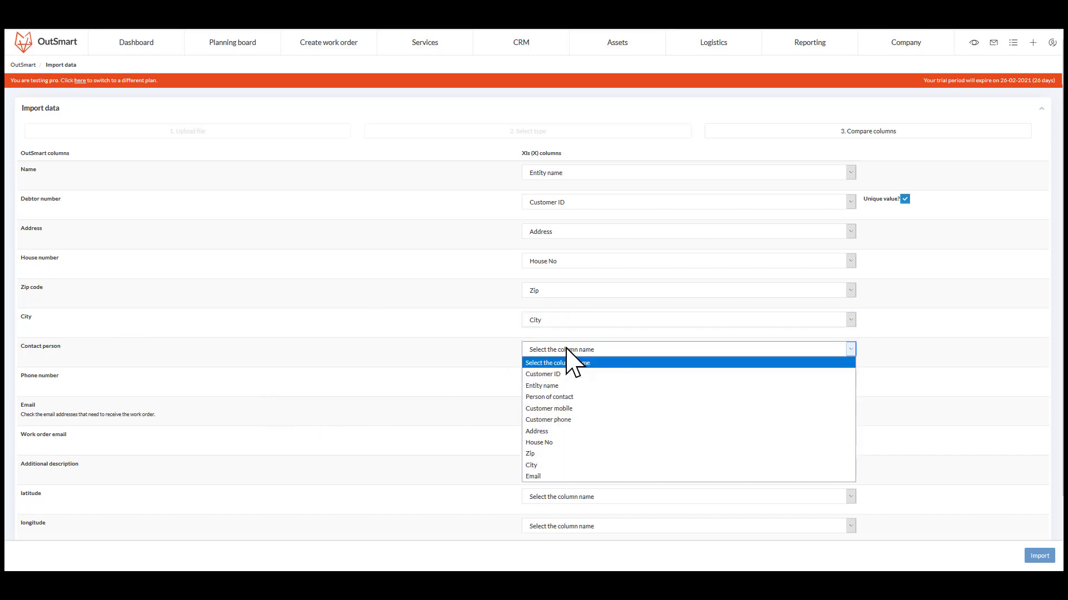
pyautogui.click(574, 397)
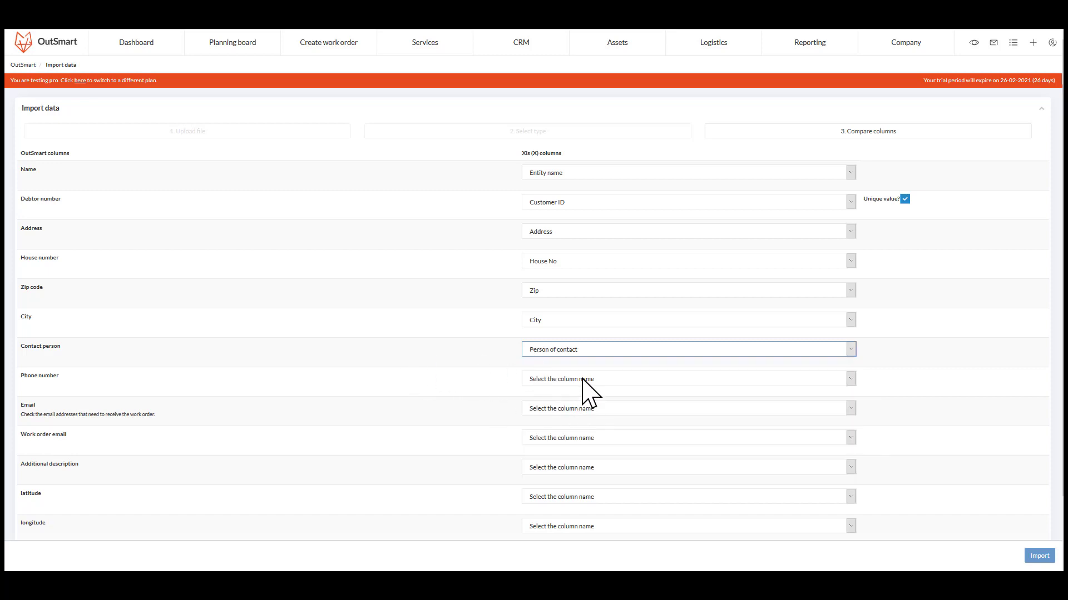
# Map Phone number to the Customer mobile column and Email to the Email column.
pyautogui.click(582, 380)
pyautogui.click(604, 437)
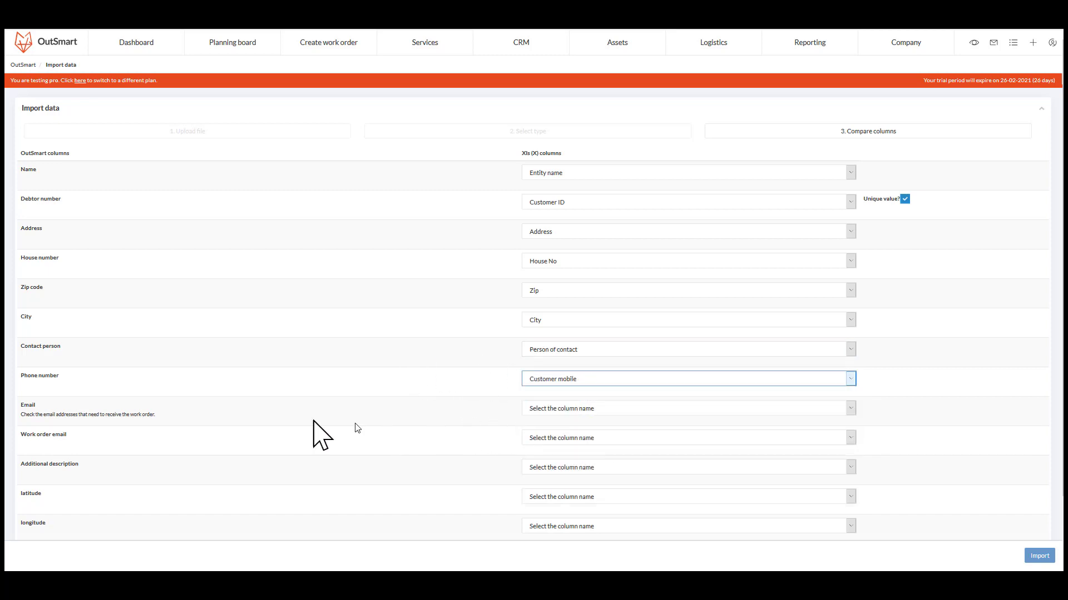
pyautogui.click(548, 409)
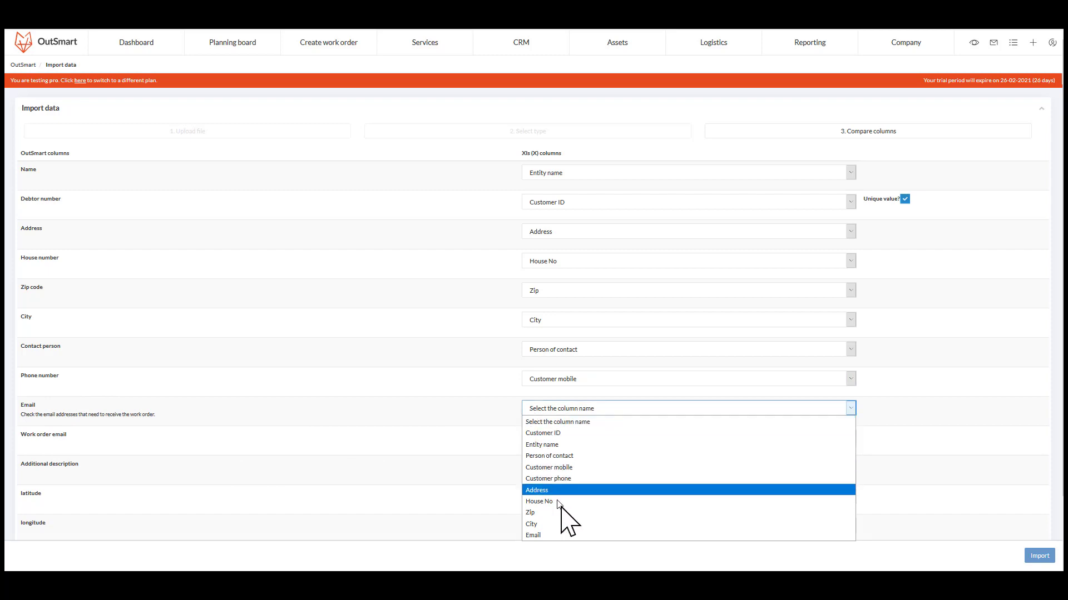
pyautogui.click(556, 535)
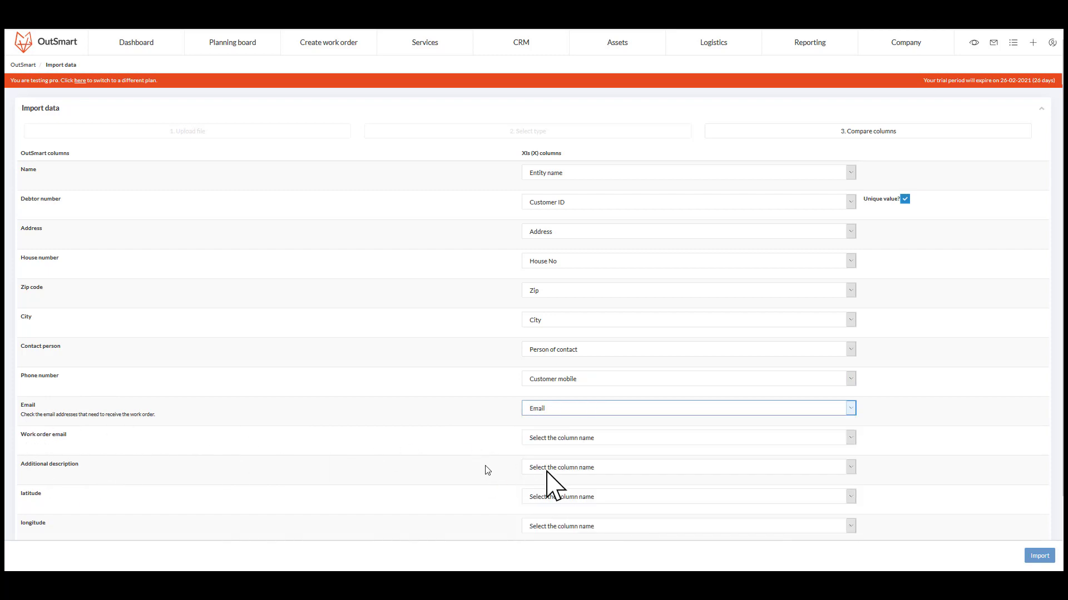
# Map Work order email to the Email column and run the import.
pyautogui.click(593, 438)
pyautogui.click(529, 565)
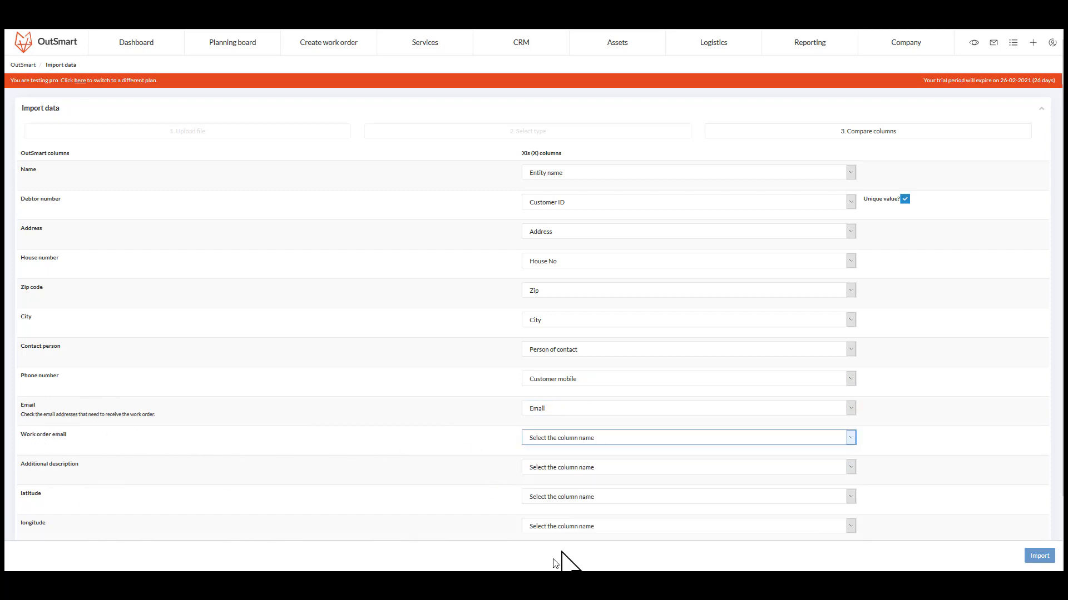
pyautogui.scroll(-2, 477, 452)
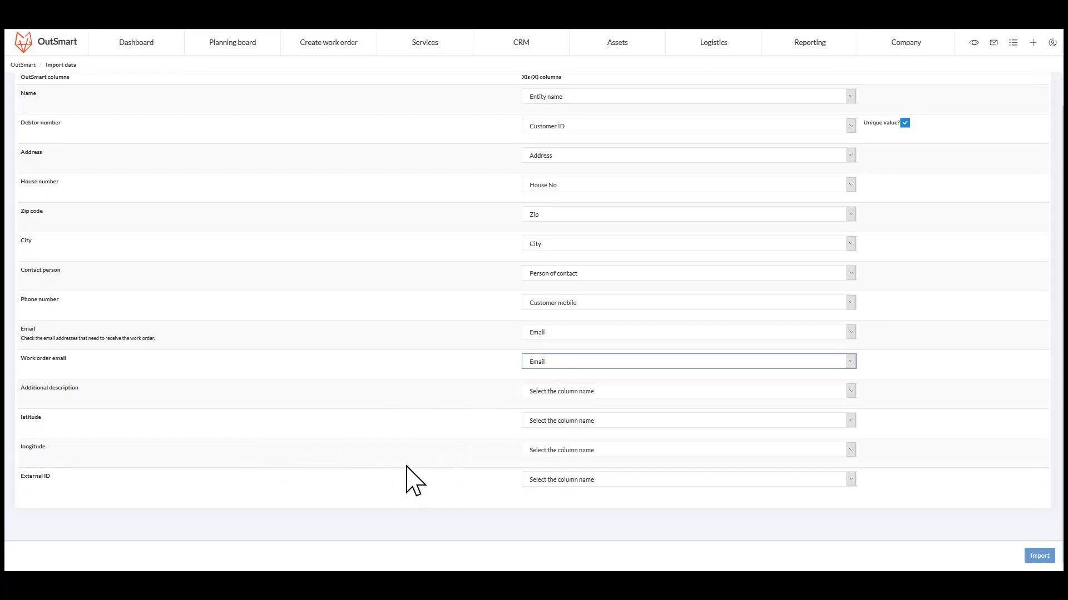
pyautogui.scroll(1, 407, 467)
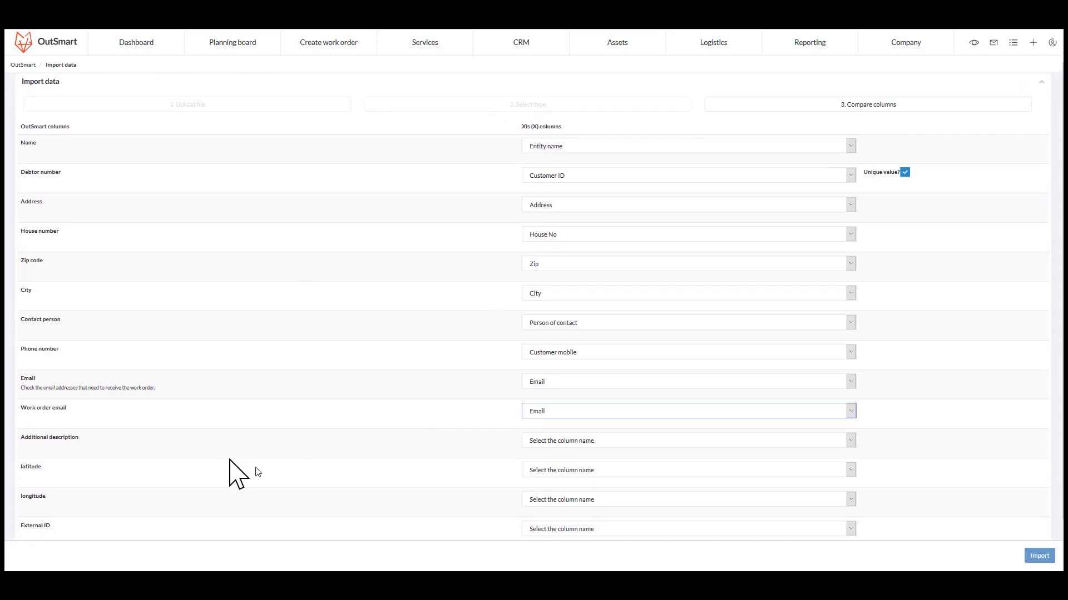
pyautogui.scroll(-1, 234, 464)
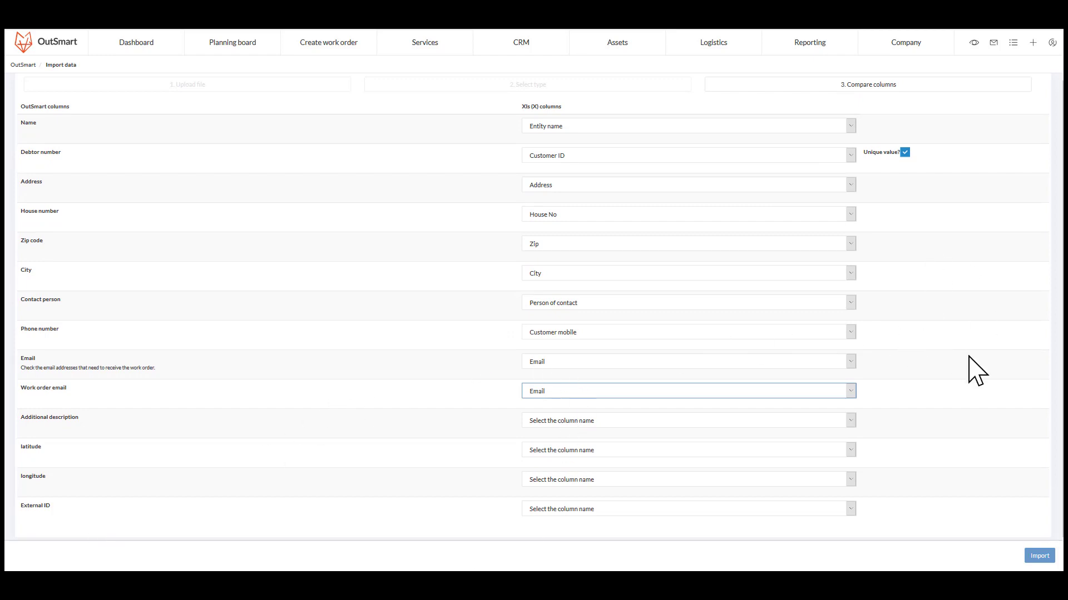
pyautogui.scroll(1, 977, 370)
pyautogui.click(1038, 555)
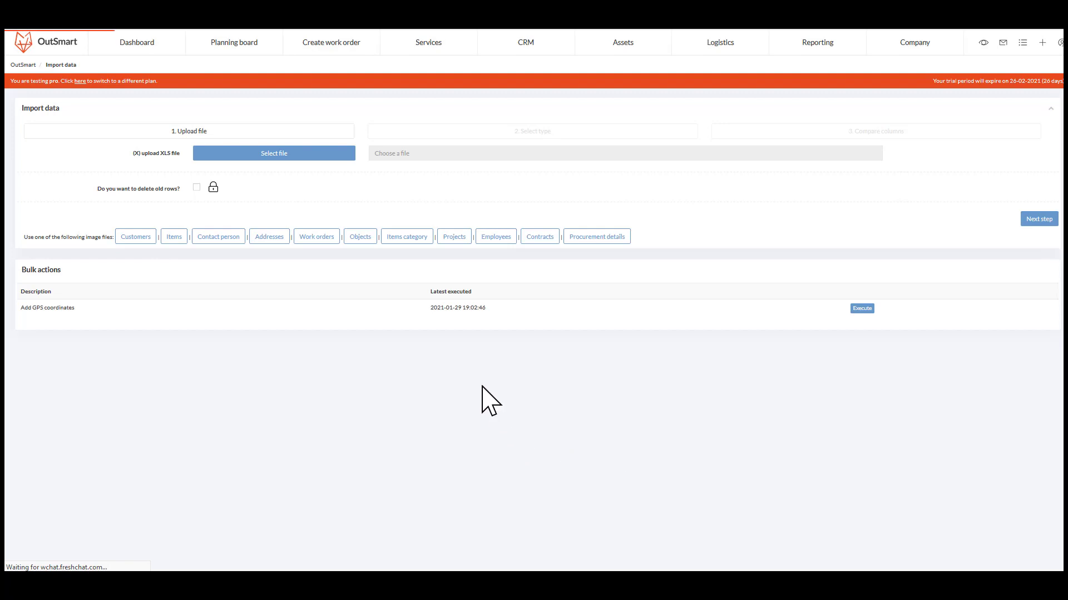
# Open the imported customer's details in CRM and check the mapped fields such as City.
pyautogui.click(531, 53)
pyautogui.click(28, 98)
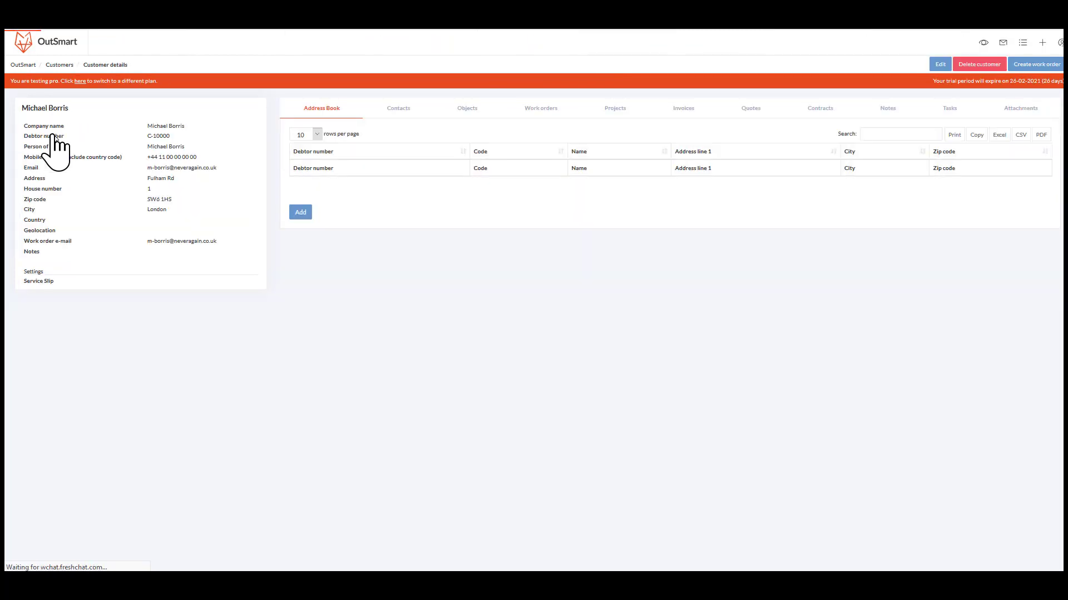
pyautogui.tripleClick(174, 211)
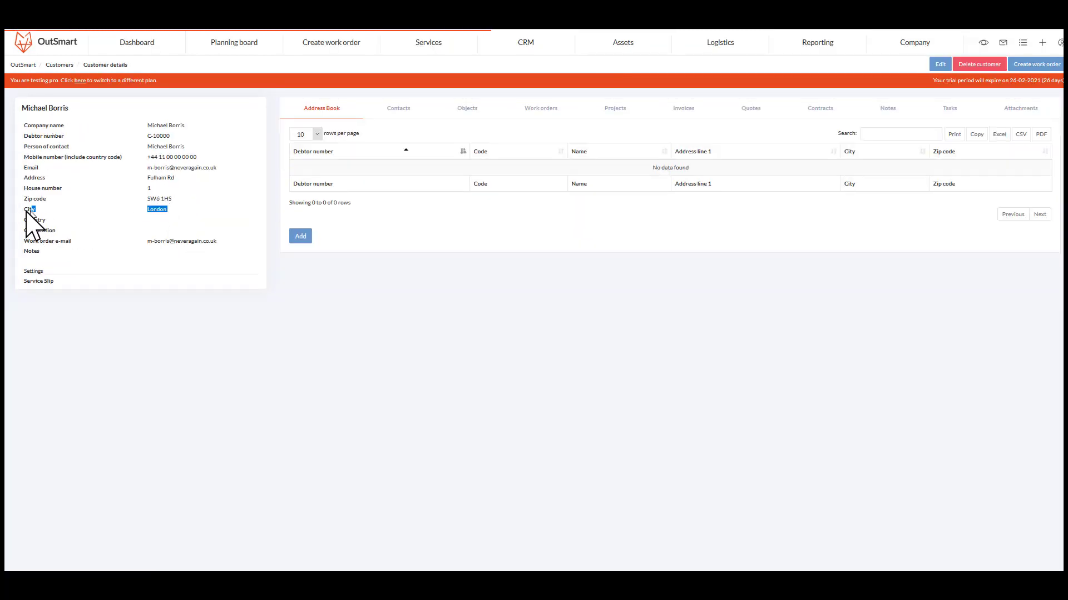